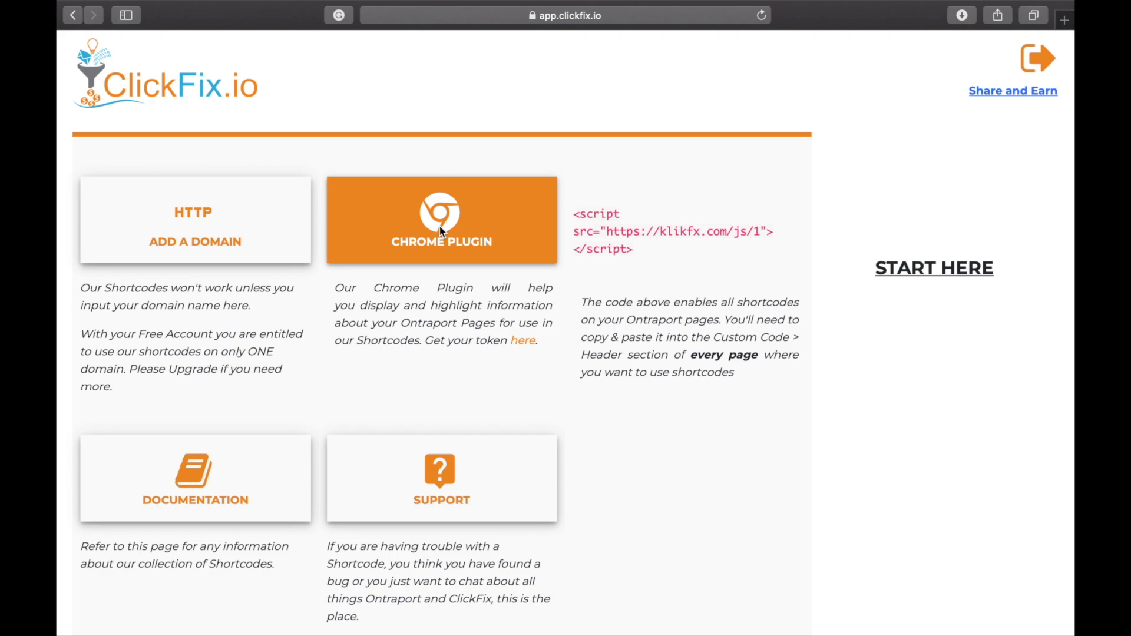
Show the full web address of the ClickFix Start Here page.
{"action": "mouse_move", "coordinate": [466, 8]}
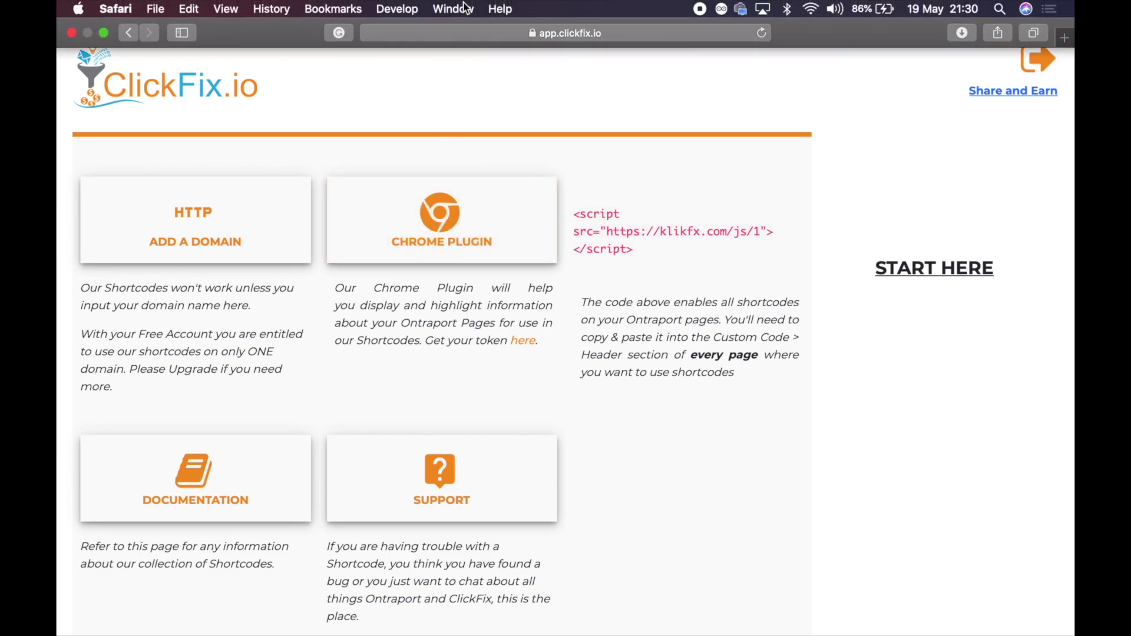
{"action": "left_click", "coordinate": [575, 20]}
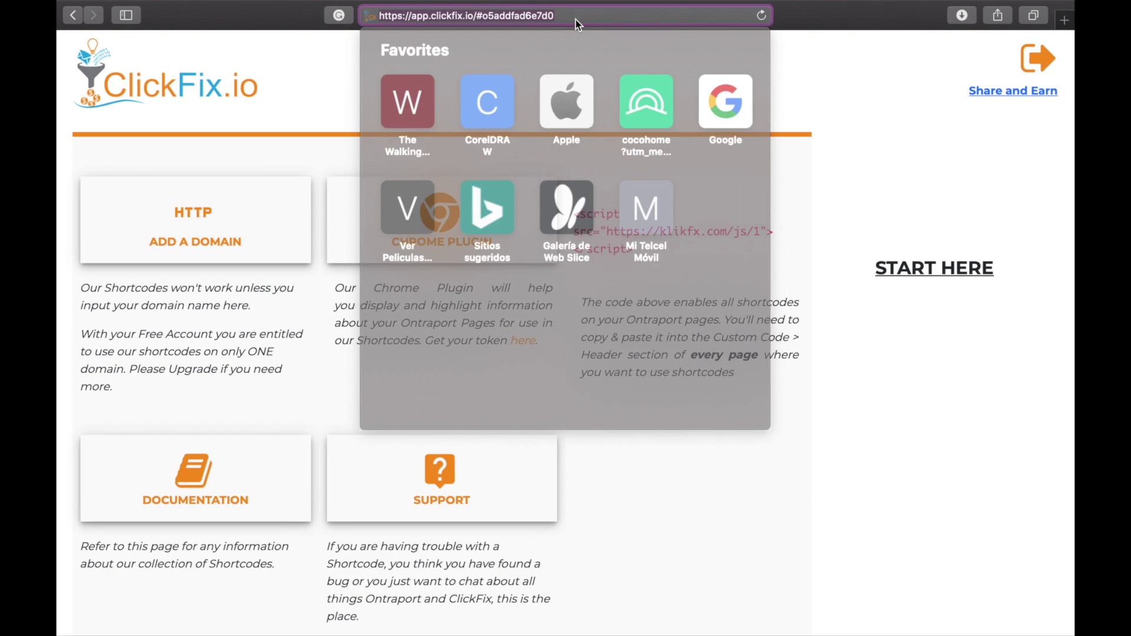
{"action": "left_click", "coordinate": [840, 217]}
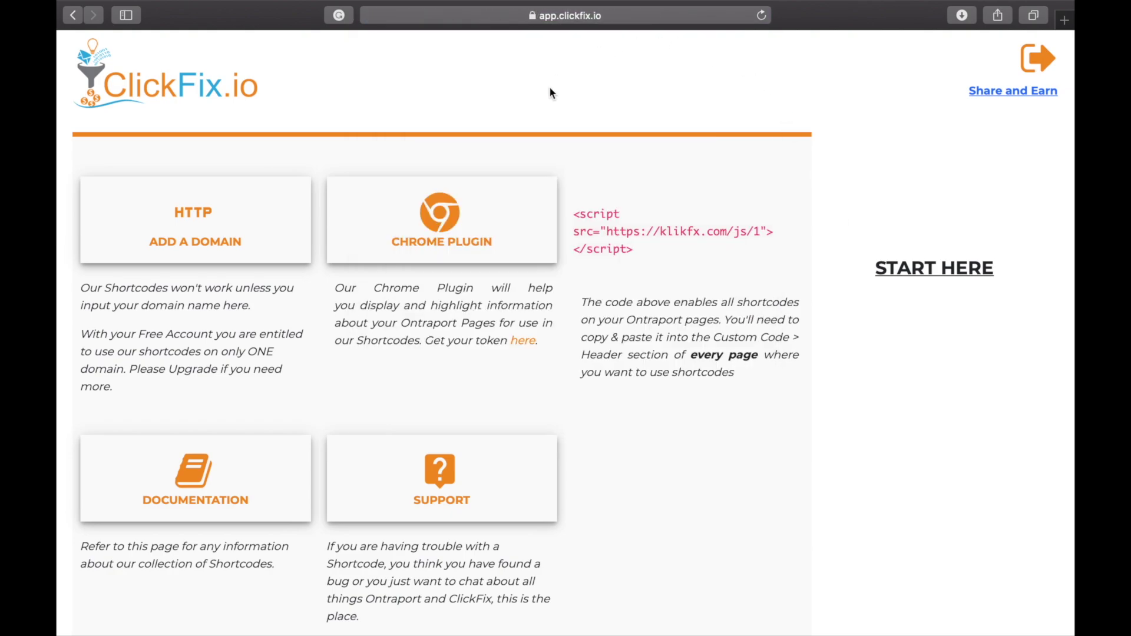
Go back to the ClickFix dashboard and open the Add a Domain page from the Start Here section.
{"action": "left_click", "coordinate": [154, 85]}
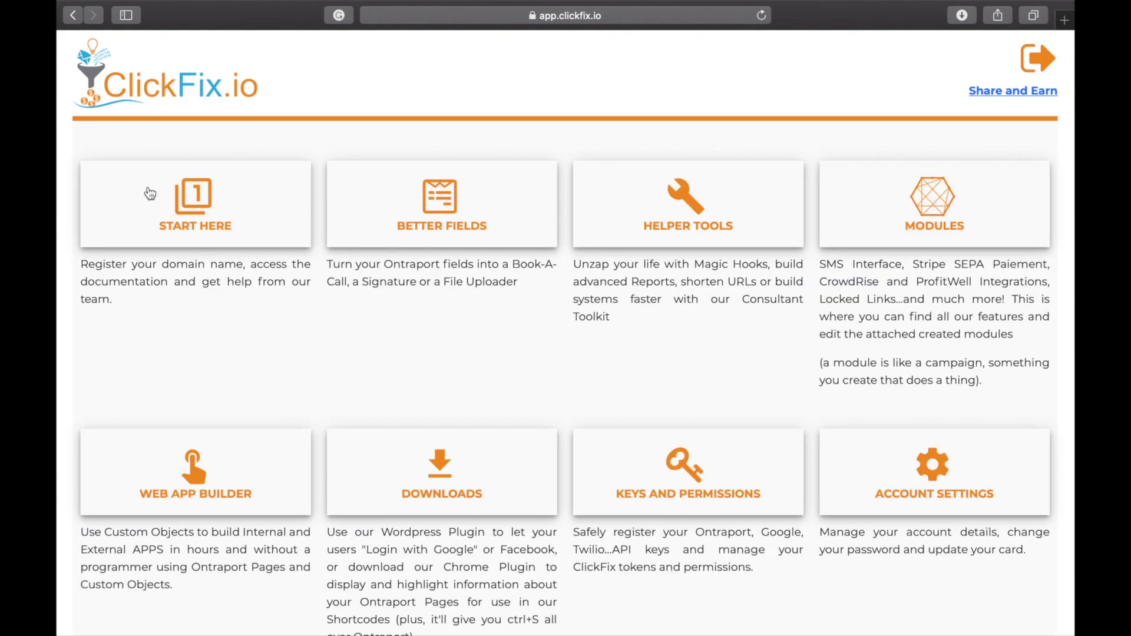
{"action": "left_click", "coordinate": [205, 232]}
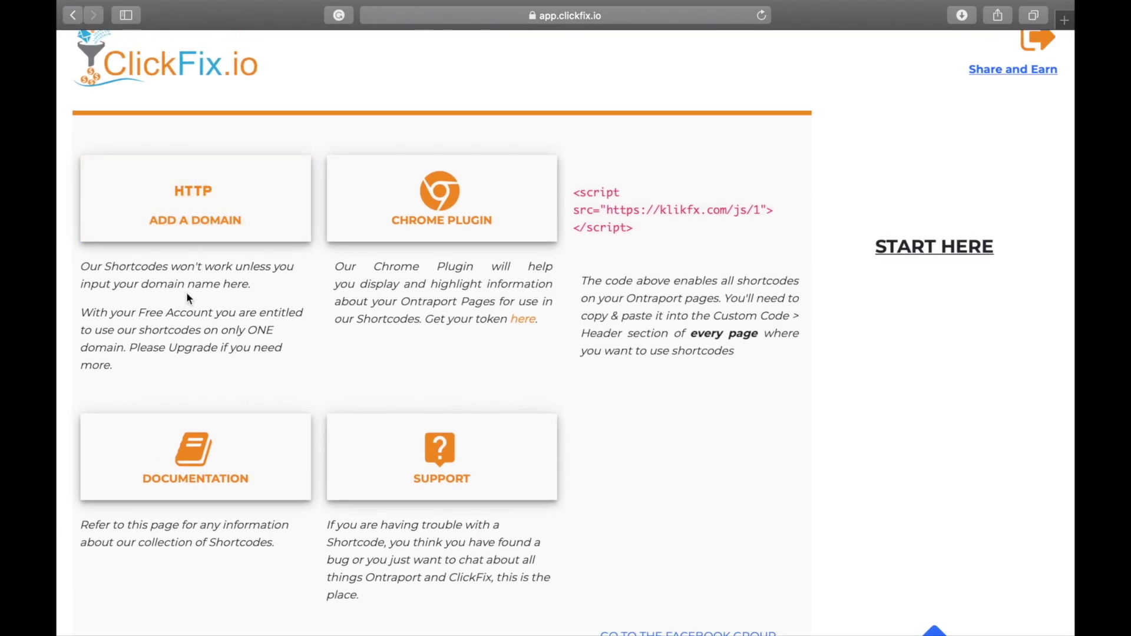
{"action": "left_click", "coordinate": [201, 232]}
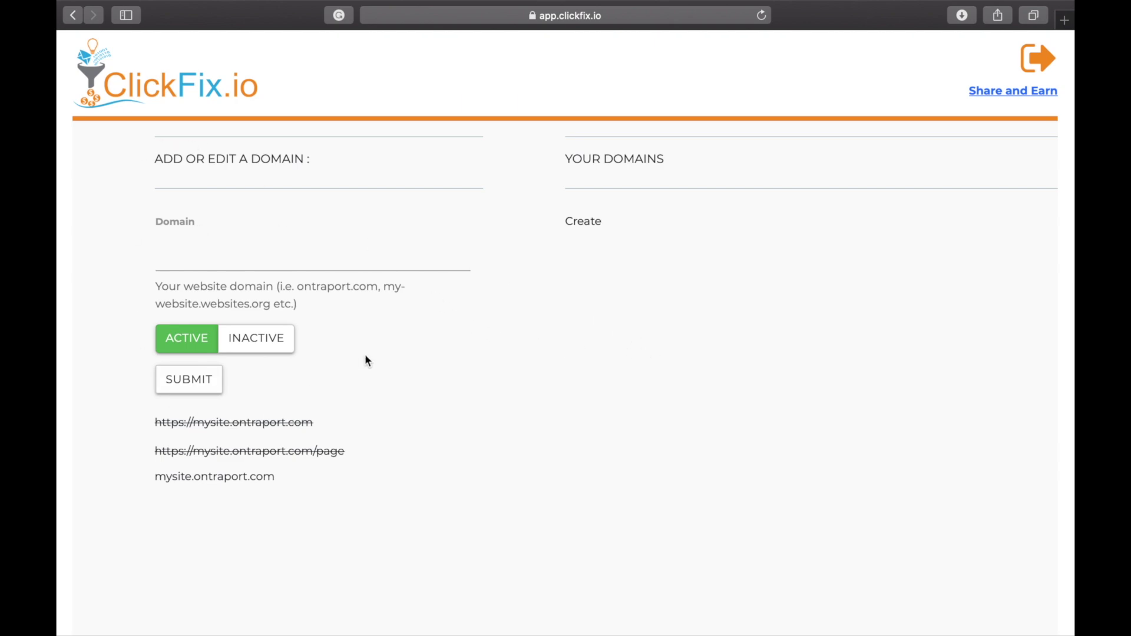
Open the store listing of the ClickFix Chrome plugin from the Start Here page, then return to the ClickFix dashboard.
{"action": "left_click", "coordinate": [190, 83]}
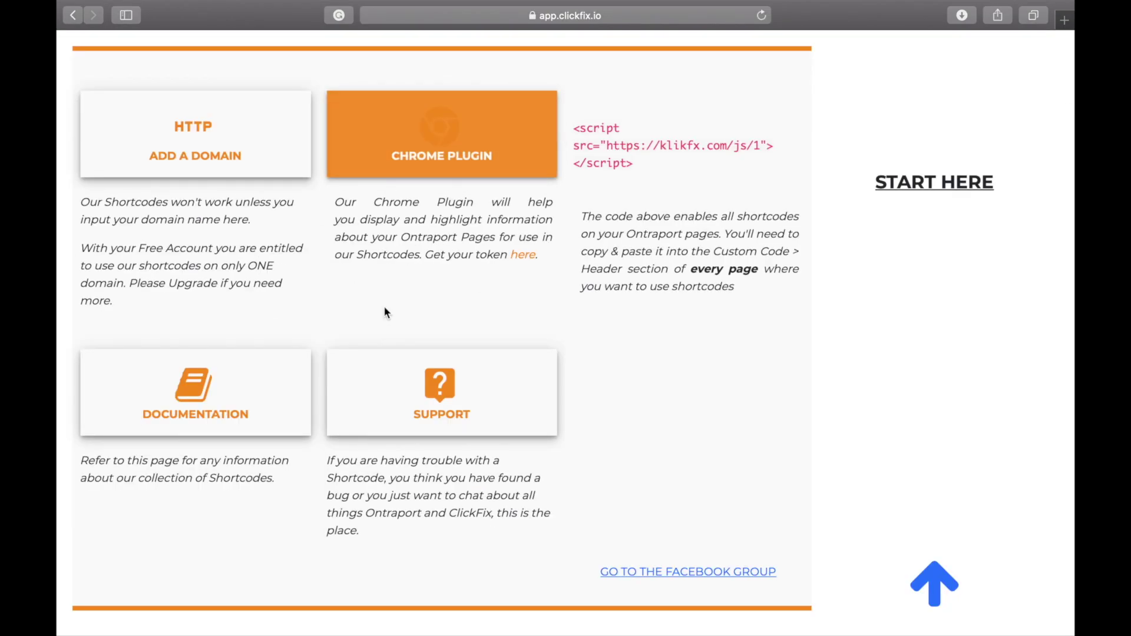
{"action": "left_click", "coordinate": [416, 154]}
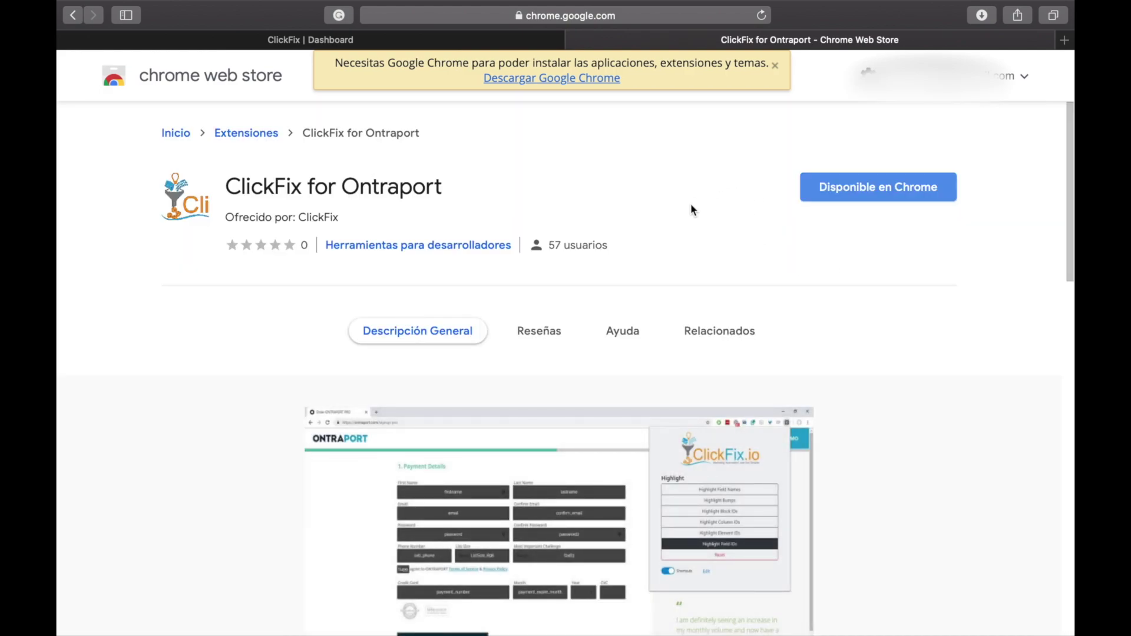
{"action": "left_click", "coordinate": [441, 41]}
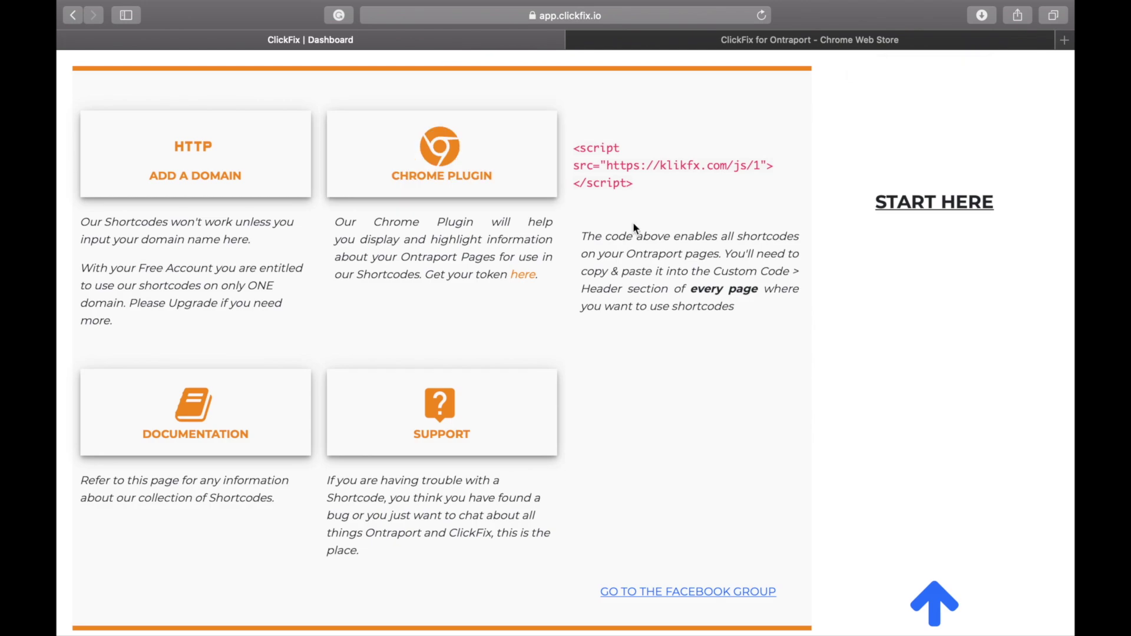
Examine the klikfx import script and the CSSElement shortcode in the header custom code of the Ontraport page ClickFix - Desktop App v1.
{"action": "left_click_drag", "start_coordinate": [638, 193], "coordinate": [571, 152]}
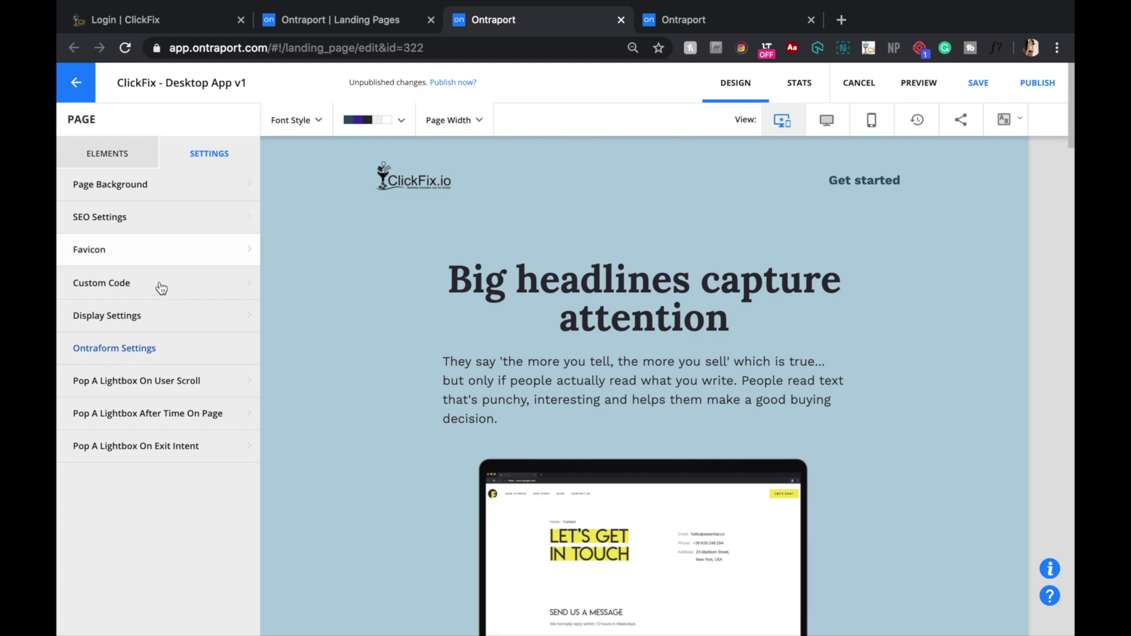
{"action": "left_click", "coordinate": [160, 292]}
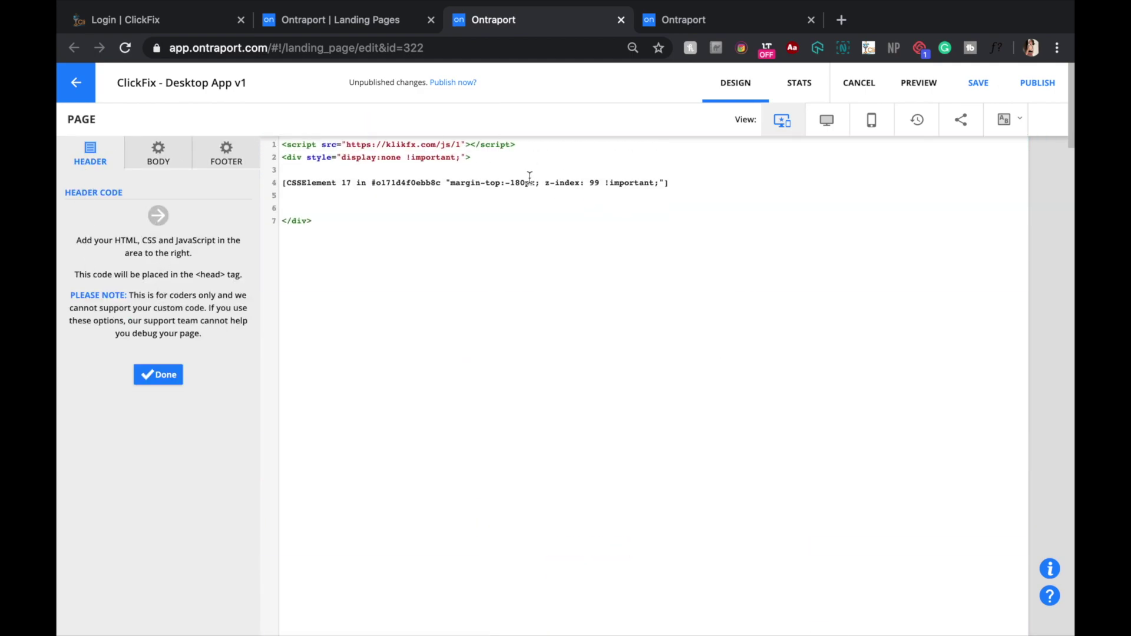
{"action": "left_click_drag", "start_coordinate": [508, 157], "coordinate": [283, 145]}
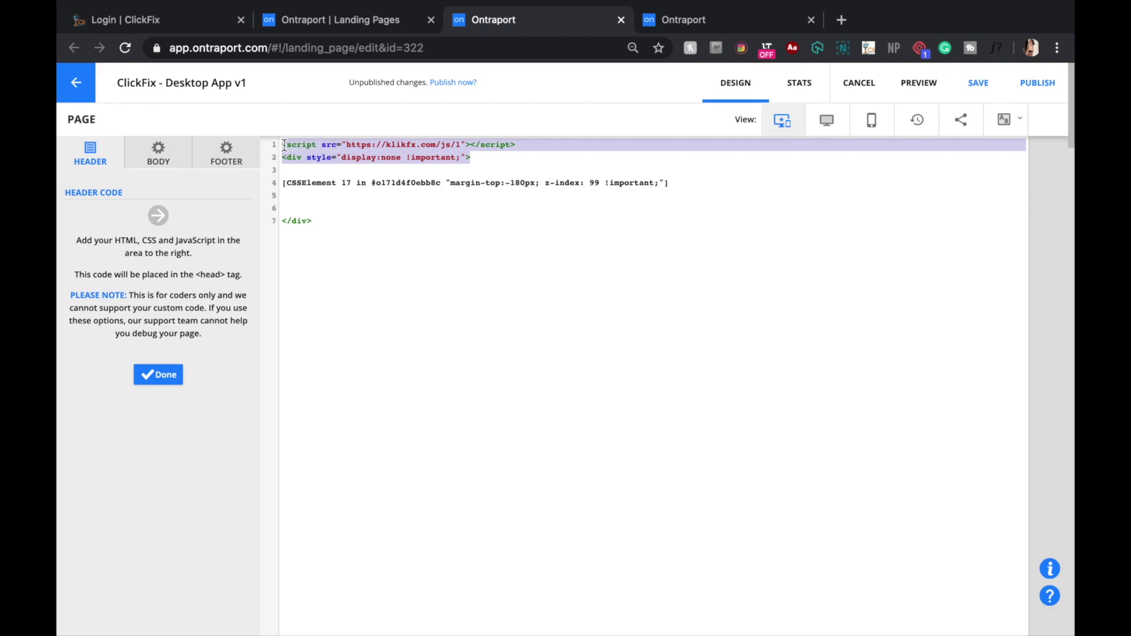
{"action": "left_click", "coordinate": [325, 207]}
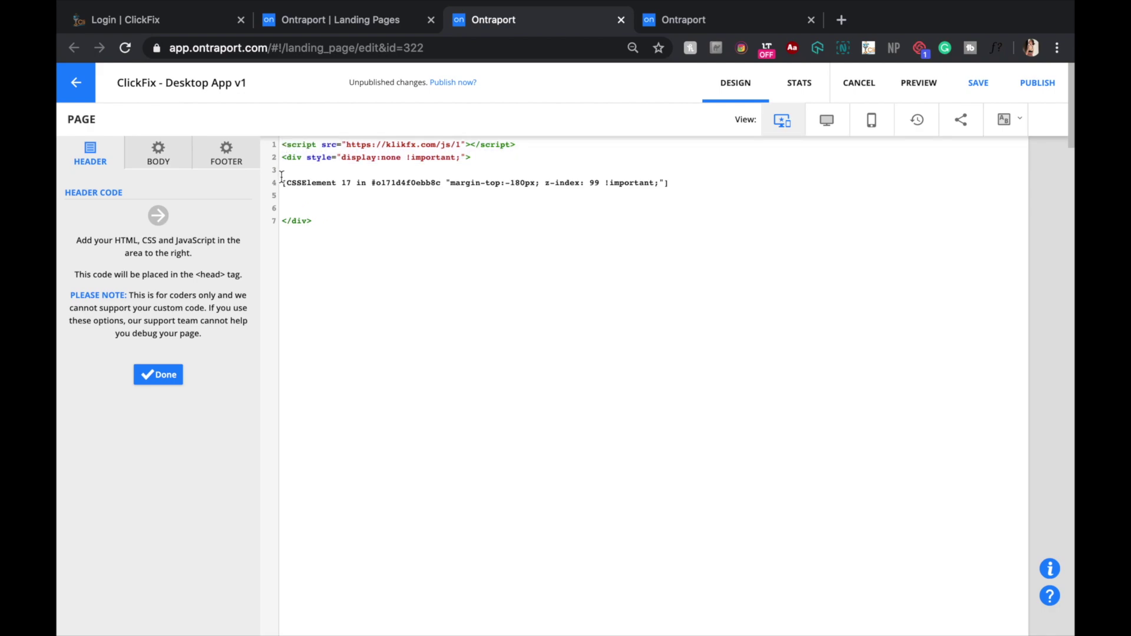
{"action": "left_click_drag", "start_coordinate": [283, 178], "coordinate": [292, 196]}
{"action": "left_click_drag", "start_coordinate": [424, 186], "coordinate": [660, 184]}
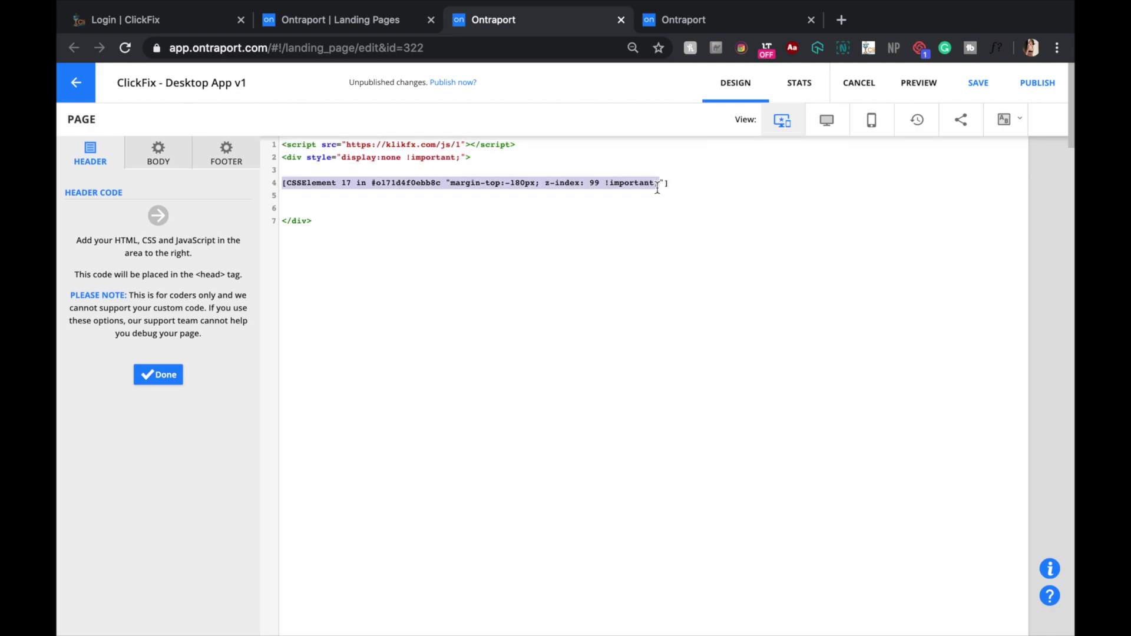
{"action": "left_click", "coordinate": [157, 374]}
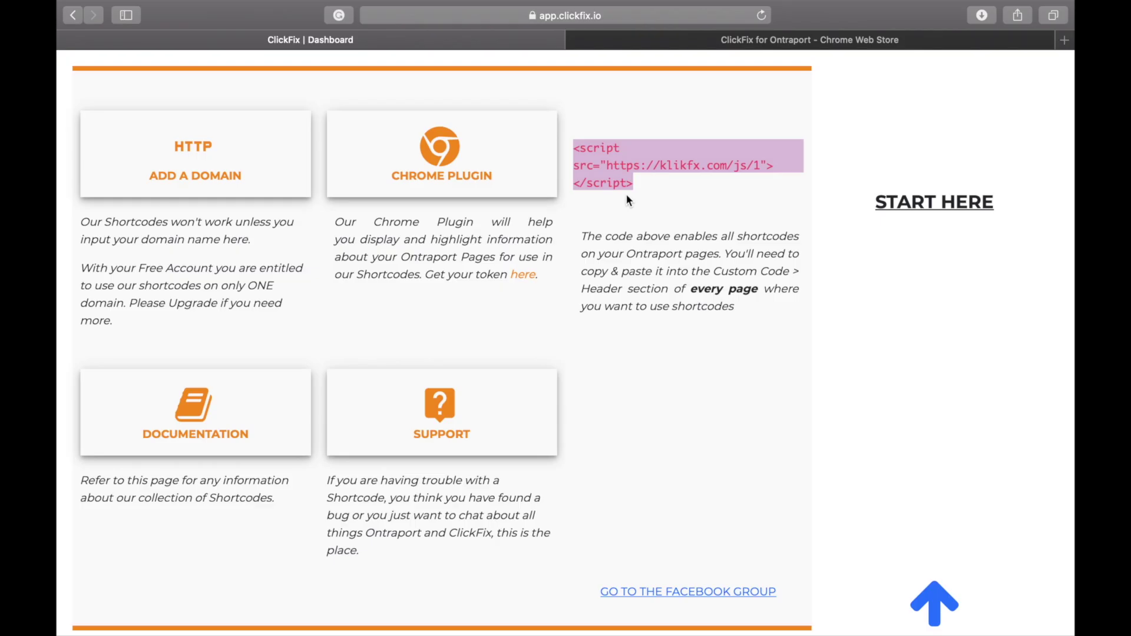
{"action": "left_click", "coordinate": [627, 198]}
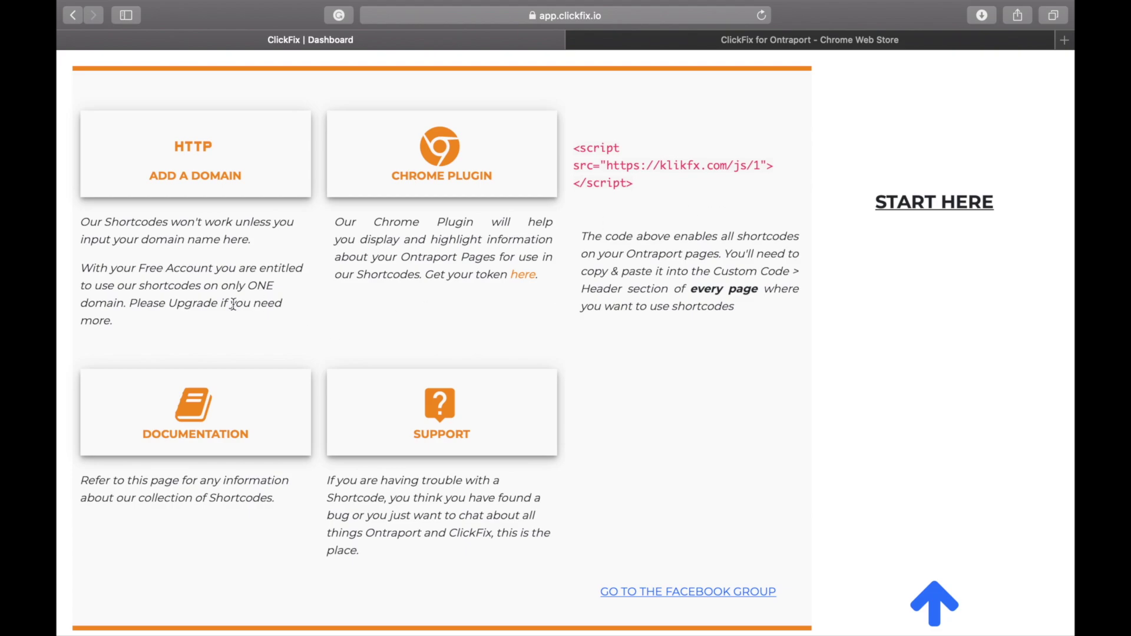
Open the ClickFix documentation, go to the Shortcodes section and expand its list of shortcode categories.
{"action": "left_click", "coordinate": [197, 439]}
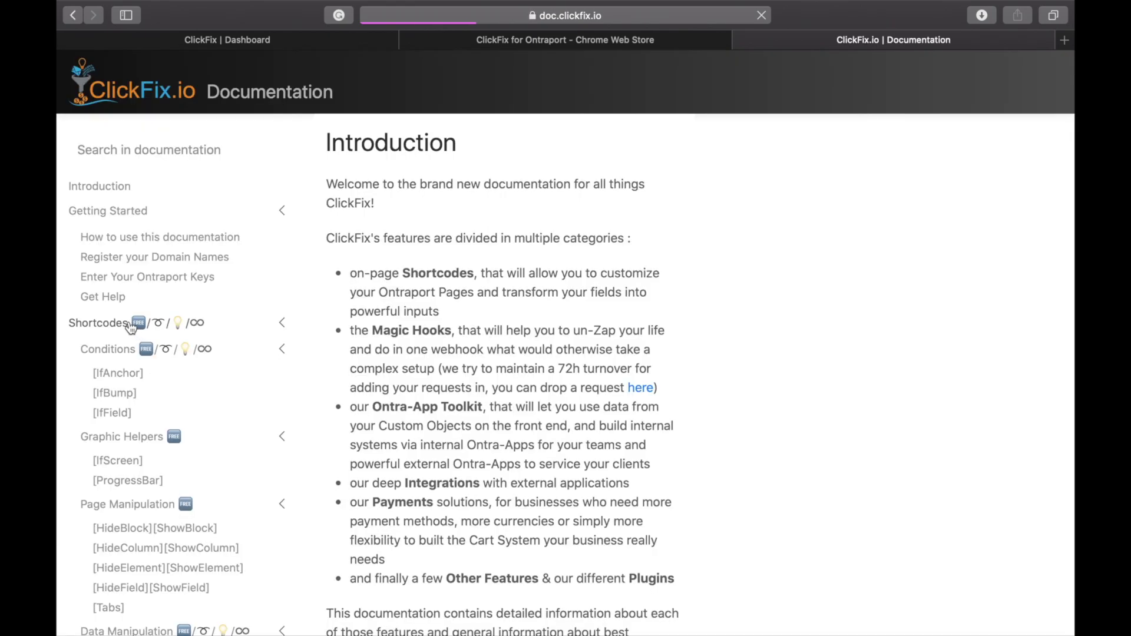
{"action": "left_click", "coordinate": [131, 328]}
{"action": "scroll", "coordinate": [314, 363], "scroll_direction": "up", "scroll_amount": 6}
{"action": "scroll", "coordinate": [315, 366], "scroll_direction": "down", "scroll_amount": 15}
{"action": "scroll", "coordinate": [315, 366], "scroll_direction": "up", "scroll_amount": 6}
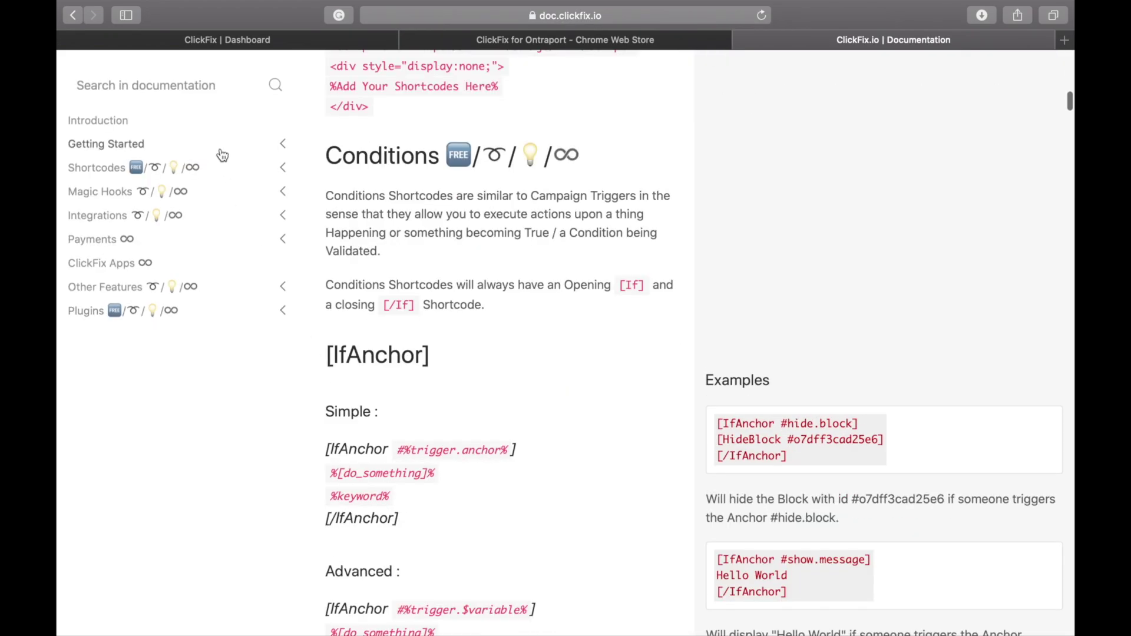
{"action": "left_click", "coordinate": [281, 172]}
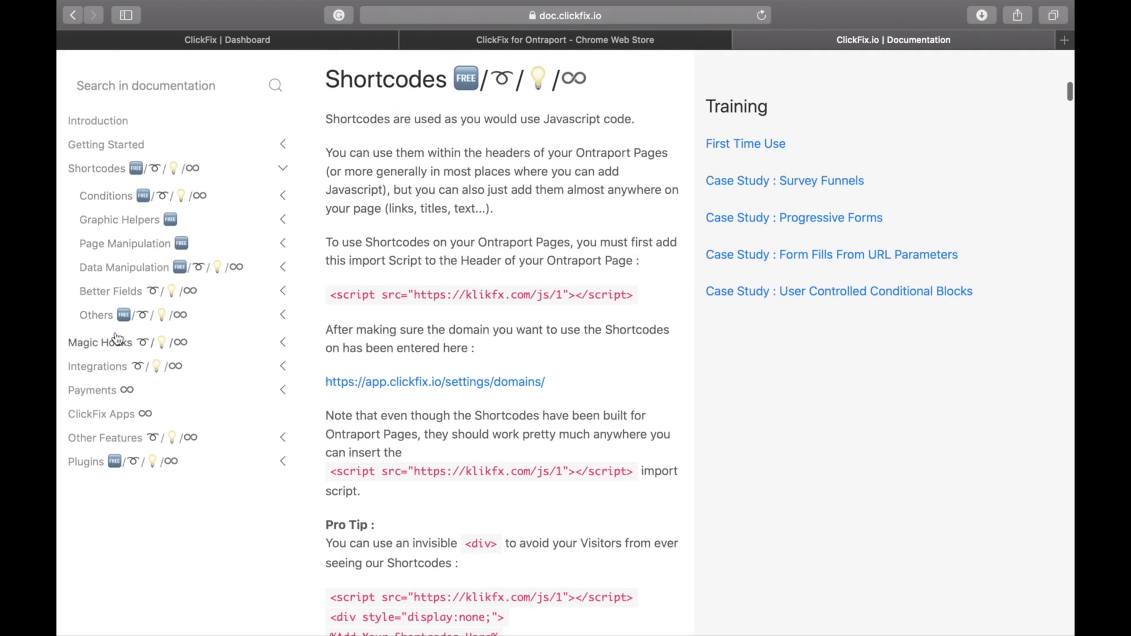
Open the header custom code of the Ontraport page #ClickFix #Demos Redirect and examine the HideBlock shortcode under Redirect Demo.
{"action": "key", "text": "ctrl+Tab"}
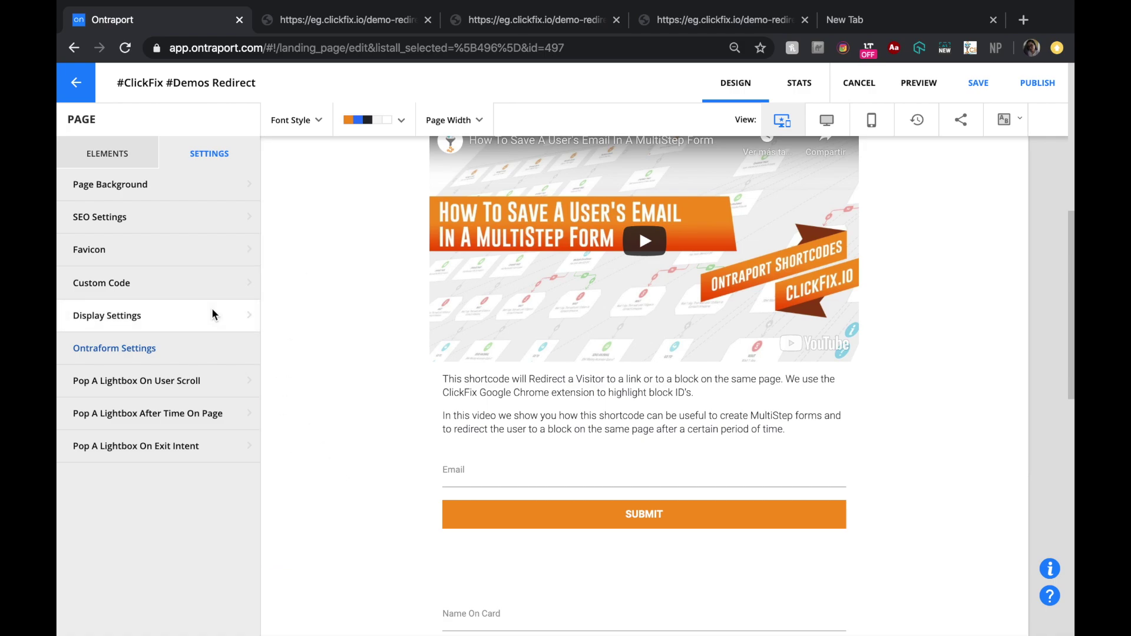
{"action": "left_click", "coordinate": [181, 281]}
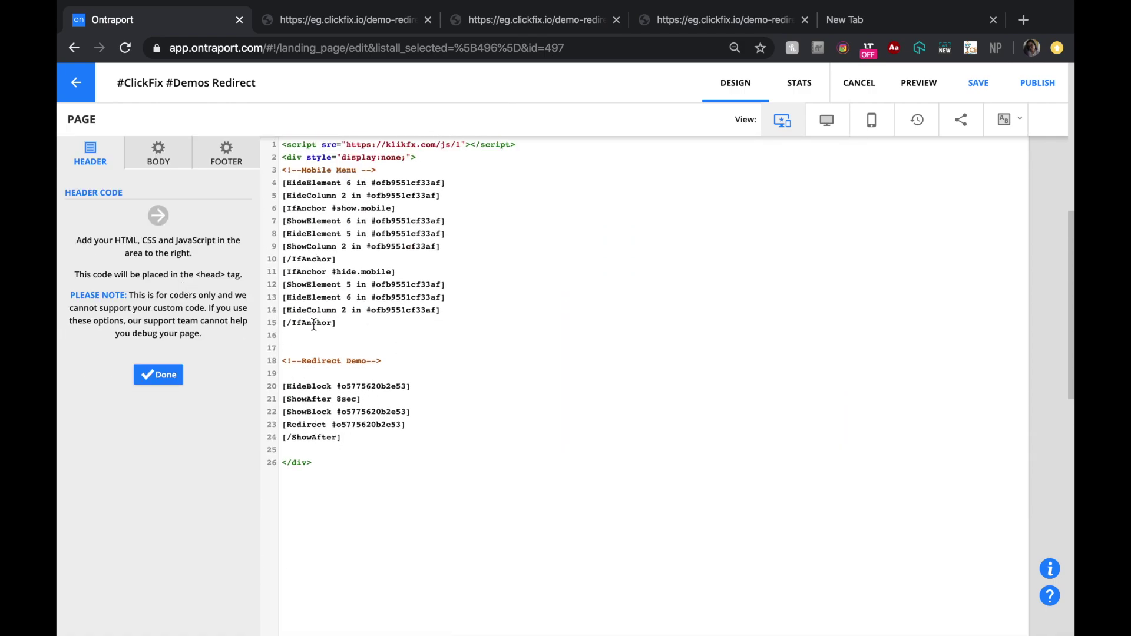
{"action": "left_click_drag", "start_coordinate": [342, 441], "coordinate": [277, 388]}
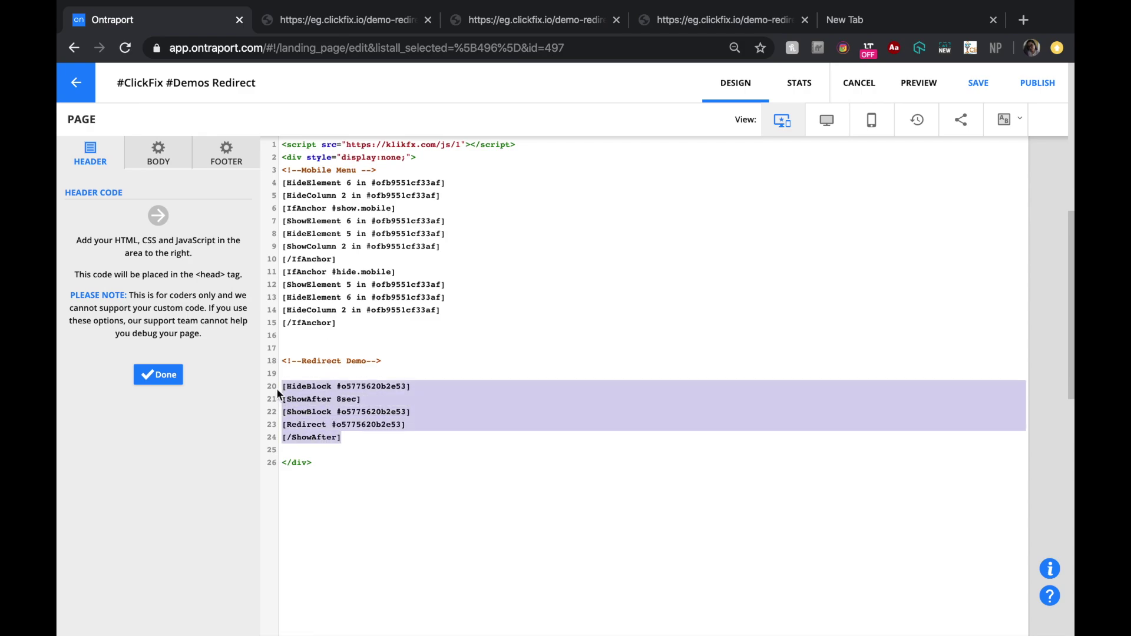
{"action": "left_click", "coordinate": [307, 388]}
{"action": "left_click_drag", "start_coordinate": [341, 387], "coordinate": [406, 390]}
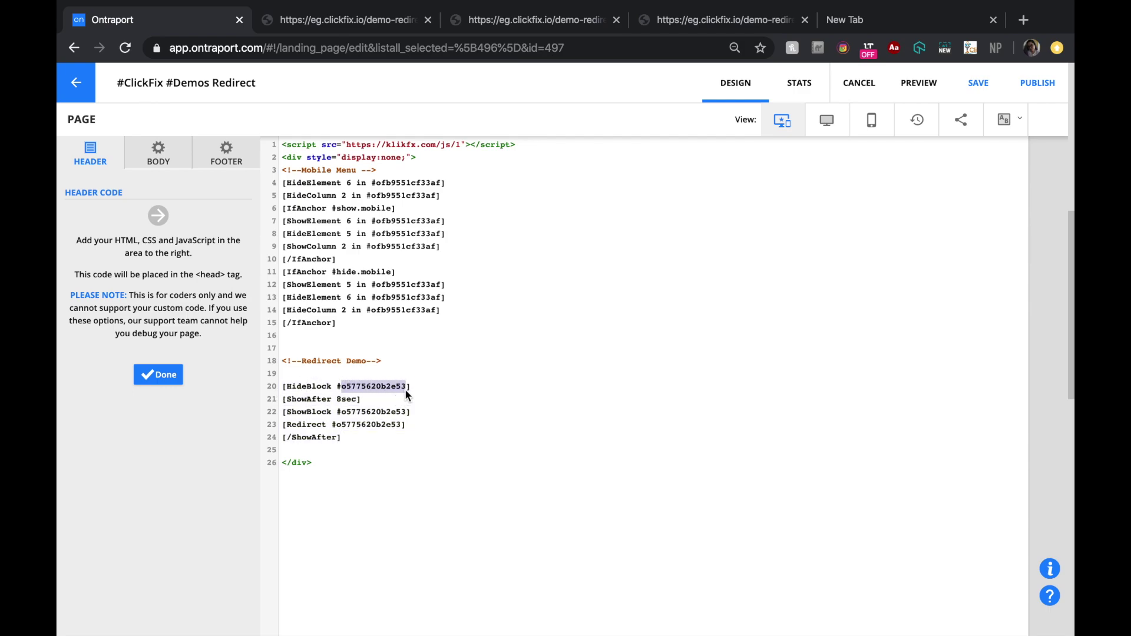
Highlight the block IDs on the live demo-redirect page with the ClickFix extension to identify the payment form's block.
{"action": "left_click", "coordinate": [349, 18]}
{"action": "scroll", "coordinate": [541, 439], "scroll_direction": "up", "scroll_amount": 1}
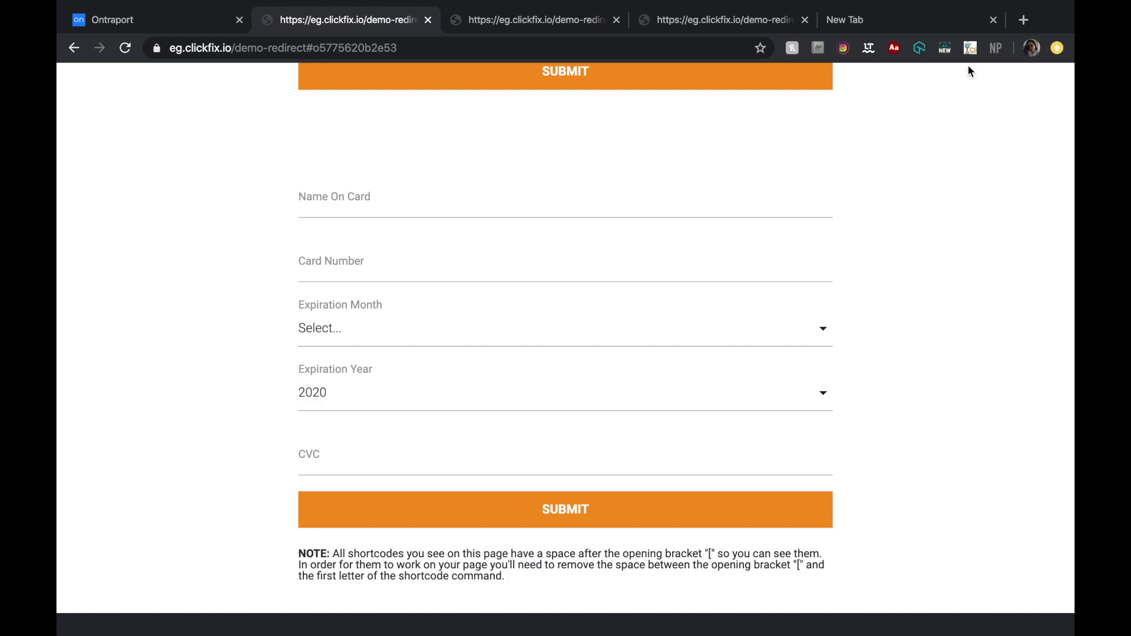
{"action": "left_click", "coordinate": [970, 49]}
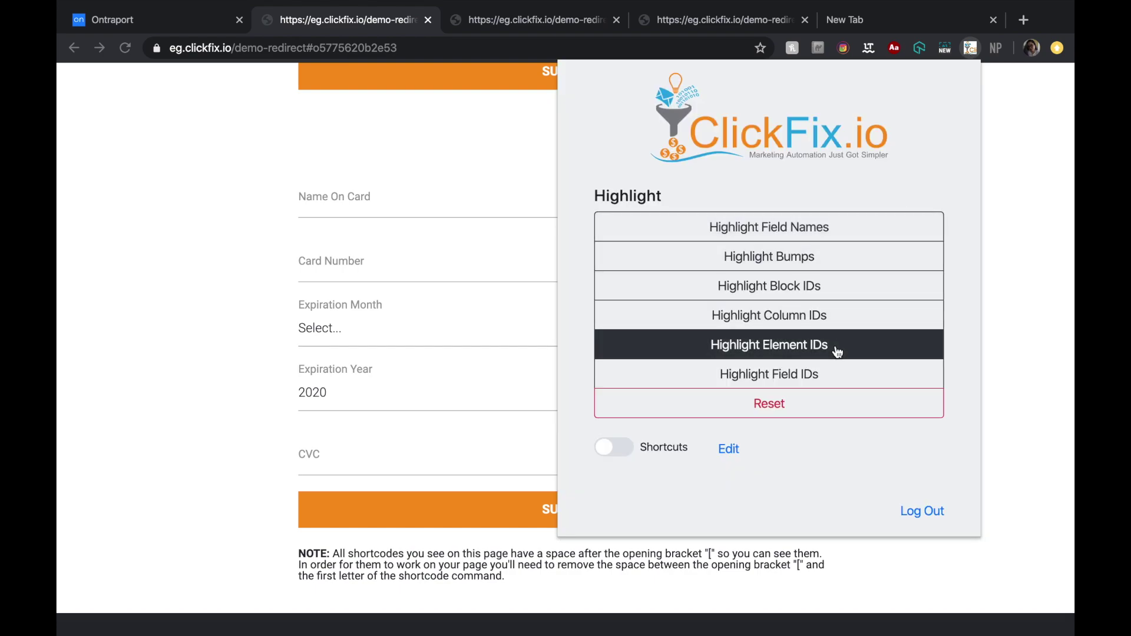
{"action": "left_click", "coordinate": [840, 293]}
{"action": "left_click", "coordinate": [159, 393]}
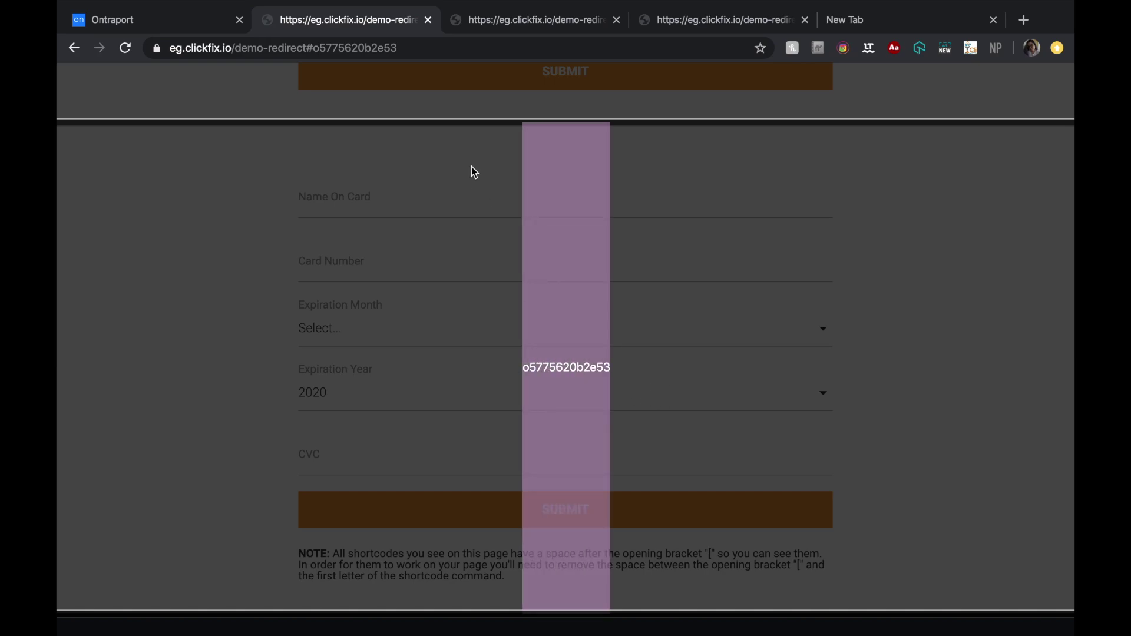
Examine the block ID, the ShowAfter delay, and the ShowBlock and Redirect shortcodes in the Redirect Demo header code.
{"action": "left_click", "coordinate": [175, 20]}
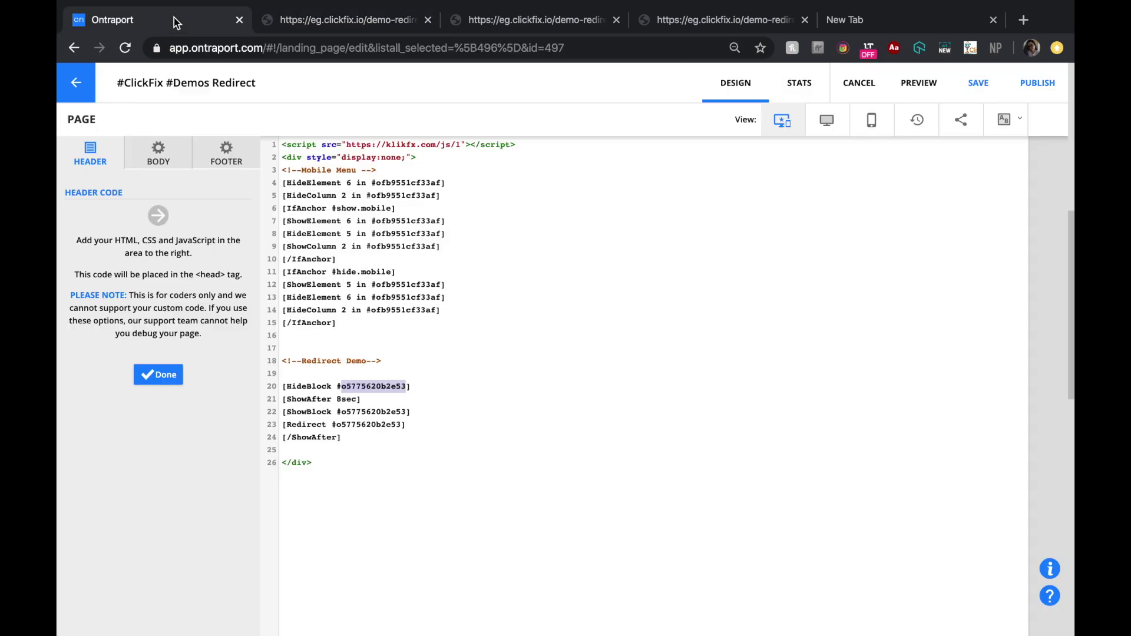
{"action": "double_click", "coordinate": [381, 389]}
{"action": "left_click", "coordinate": [380, 398]}
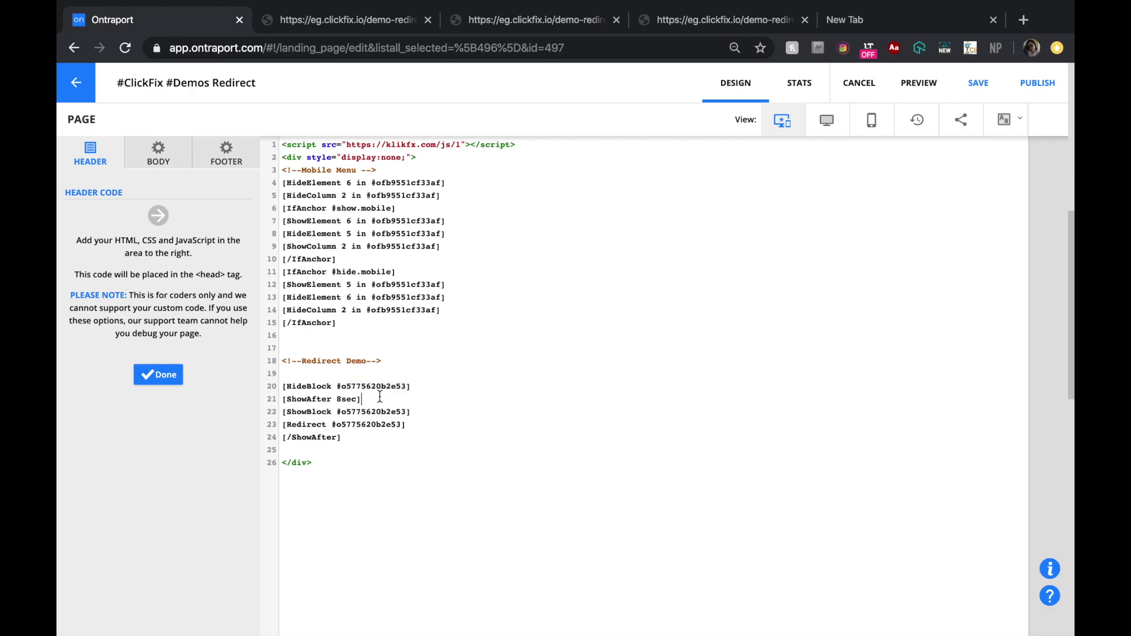
{"action": "left_click_drag", "start_coordinate": [337, 400], "coordinate": [356, 410]}
{"action": "left_click", "coordinate": [302, 413]}
{"action": "left_click_drag", "start_coordinate": [284, 418], "coordinate": [350, 417]}
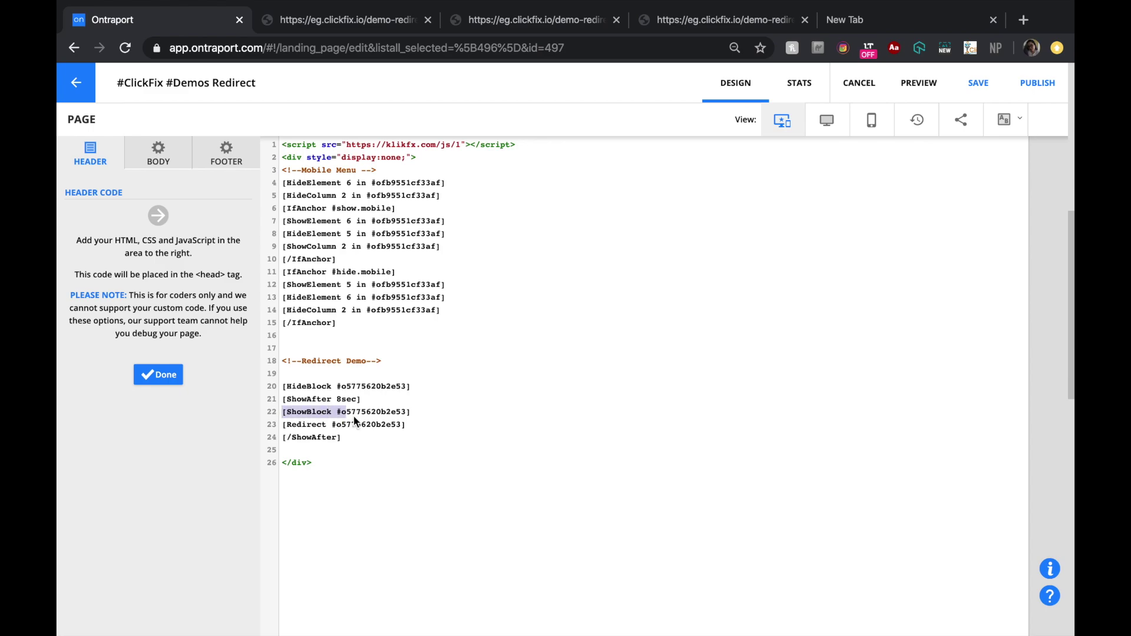
{"action": "left_click", "coordinate": [283, 431]}
{"action": "left_click_drag", "start_coordinate": [284, 432], "coordinate": [412, 428]}
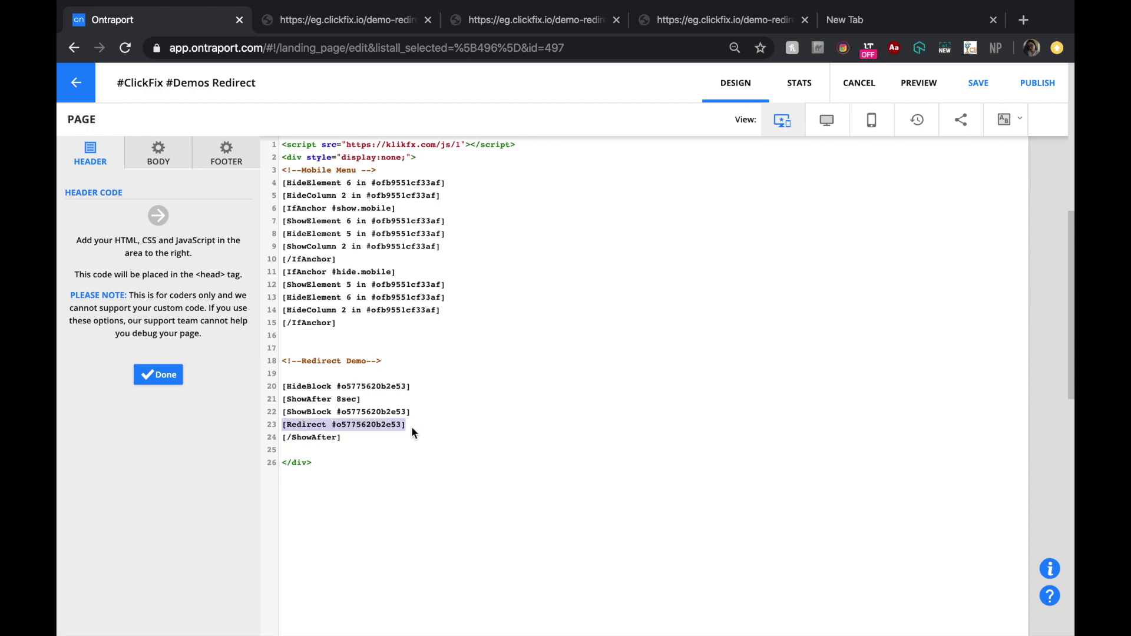
Finish editing the header code, then save and publish the #ClickFix #Demos Redirect page.
{"action": "left_click", "coordinate": [171, 375]}
{"action": "left_click", "coordinate": [1047, 97]}
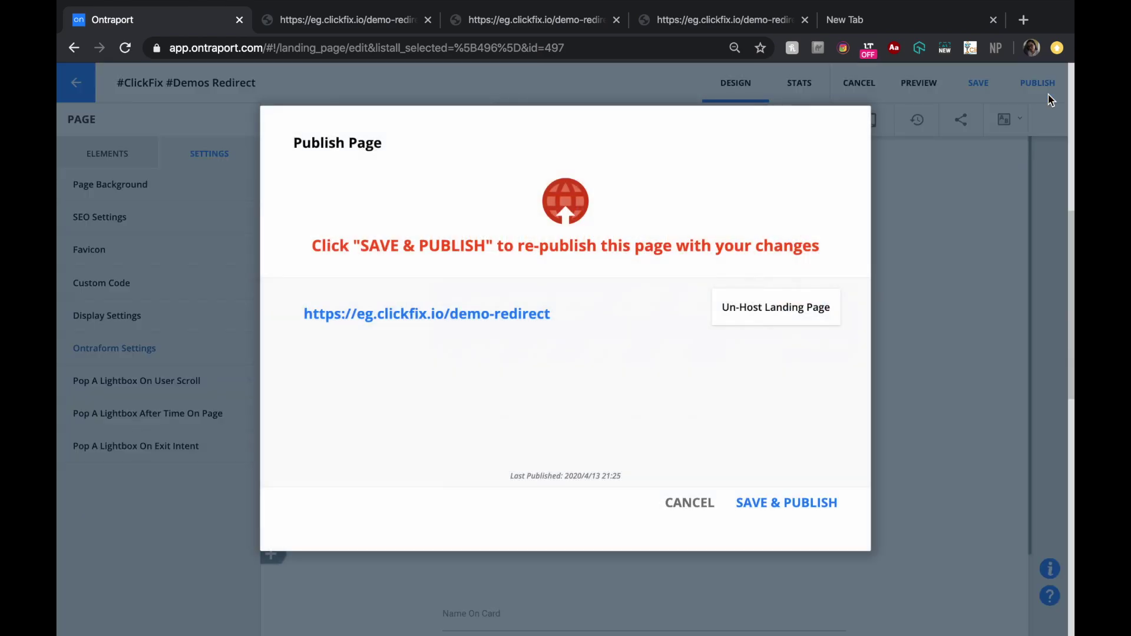
{"action": "left_click", "coordinate": [771, 502]}
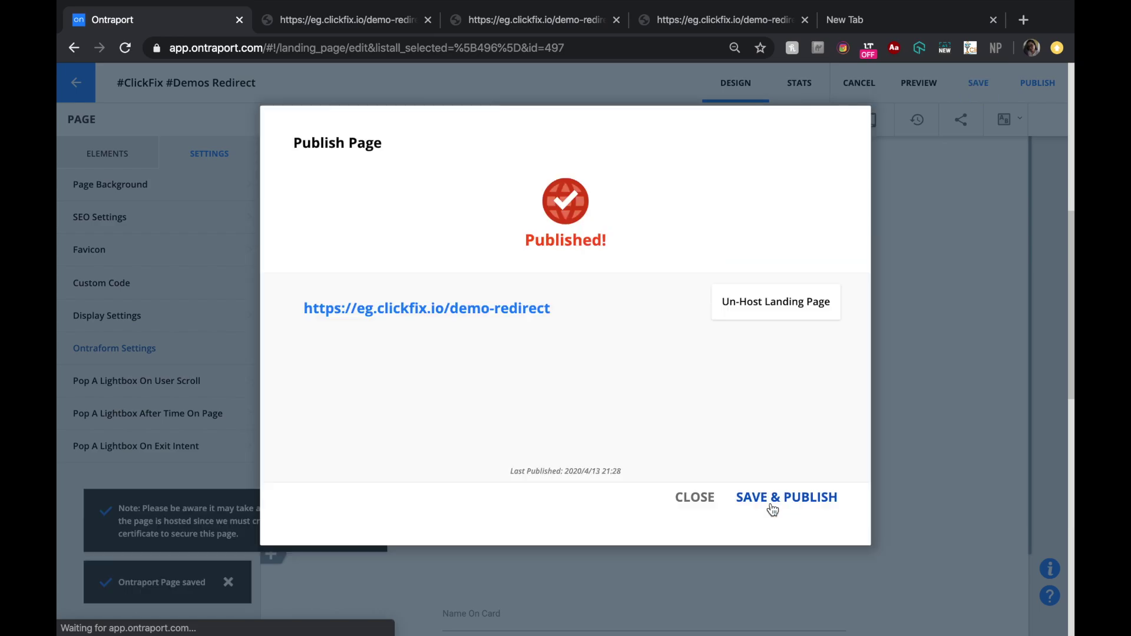
Open the published demo-redirect page and check the timed redirect to the payment form block.
{"action": "left_click", "coordinate": [513, 308]}
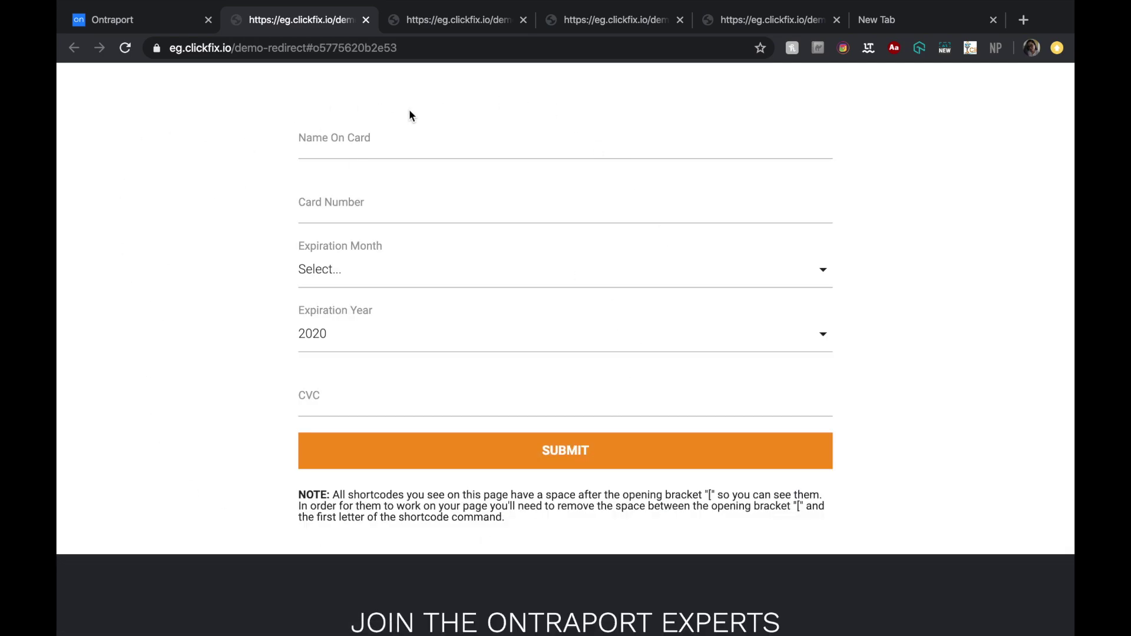
{"action": "scroll", "coordinate": [295, 298], "scroll_direction": "up", "scroll_amount": 7}
{"action": "scroll", "coordinate": [294, 298], "scroll_direction": "down", "scroll_amount": 7}
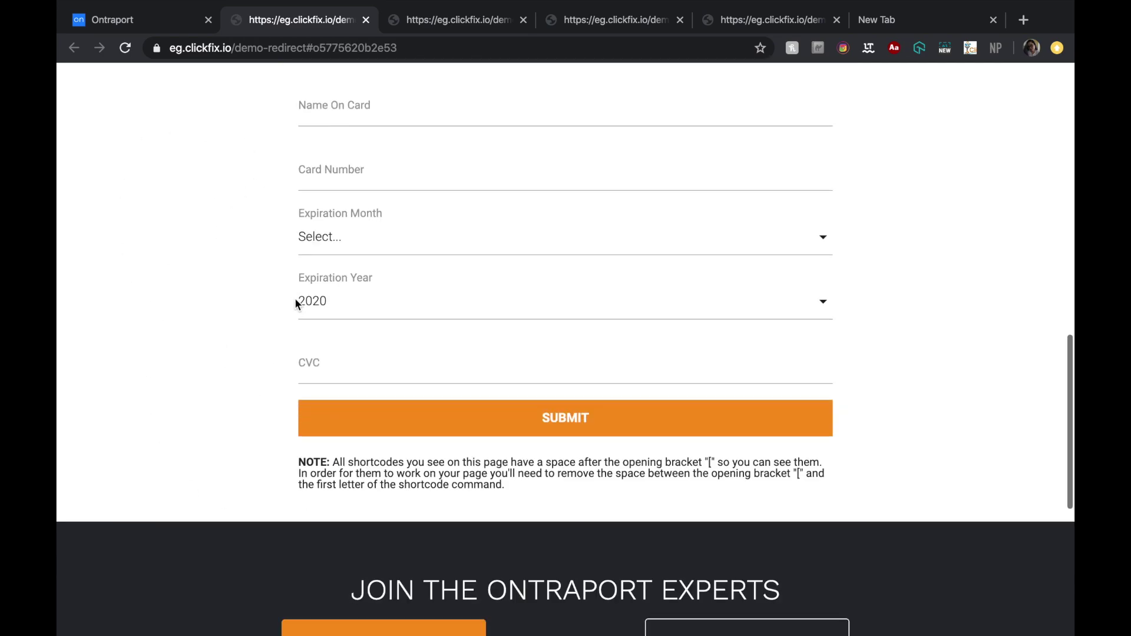
{"action": "scroll", "coordinate": [294, 298], "scroll_direction": "up", "scroll_amount": 2}
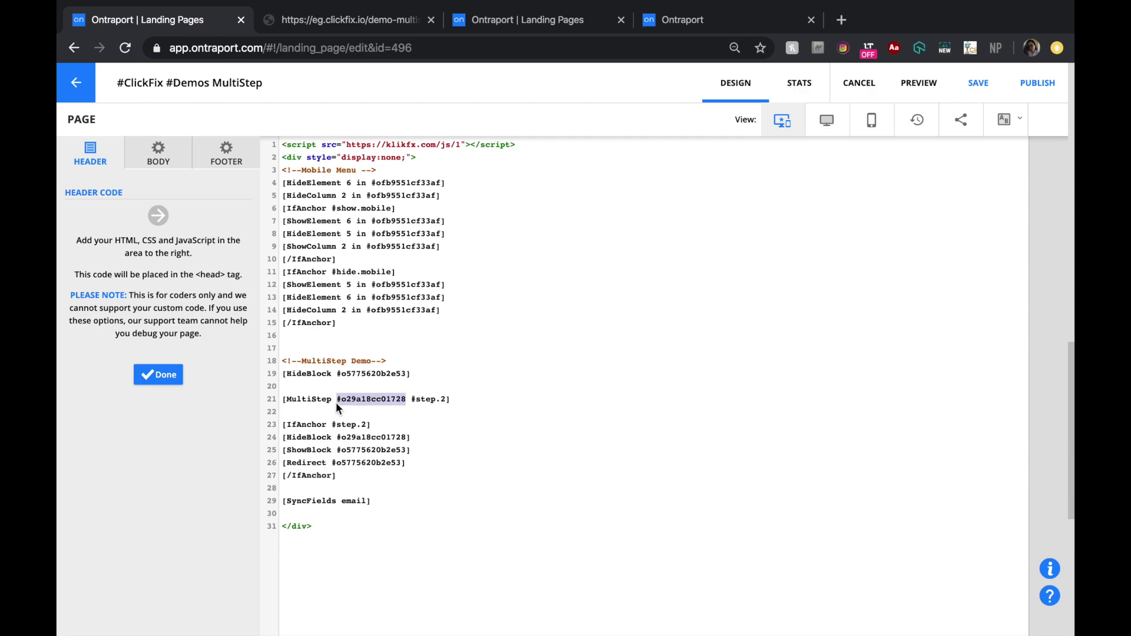
Examine the #step.2 anchor in the MultiStep and IfAnchor shortcodes of the #ClickFix #Demos MultiStep header code.
{"action": "left_click", "coordinate": [426, 401]}
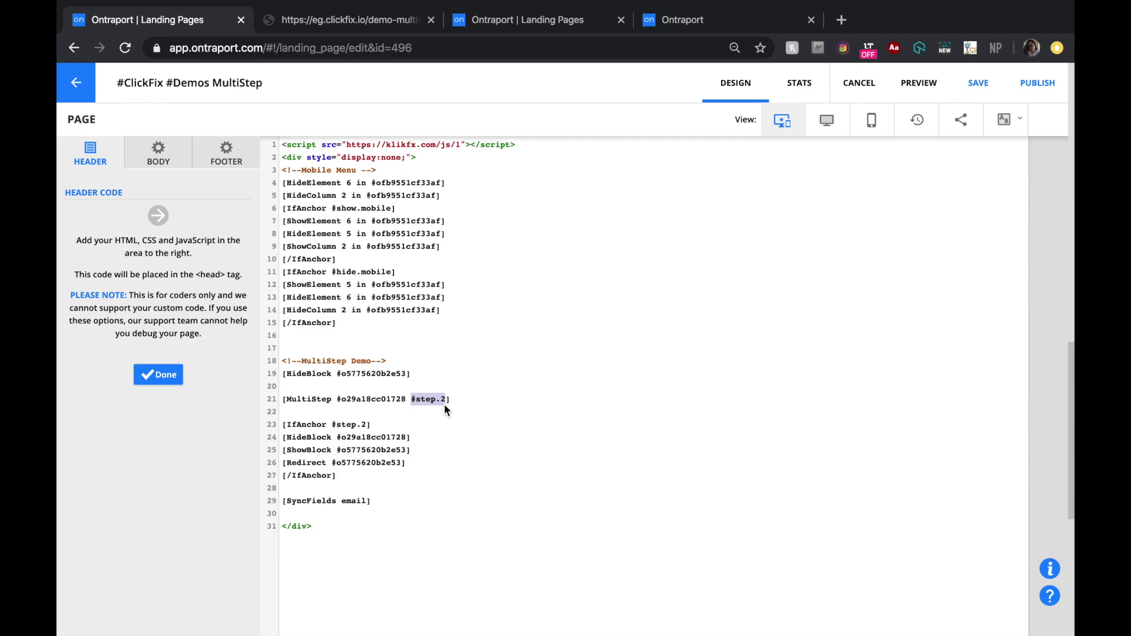
{"action": "left_click", "coordinate": [358, 415]}
{"action": "left_click", "coordinate": [347, 424]}
Submit the email form on the live demo-multistep page with a test email address to reach the payment step.
{"action": "key", "text": "ctrl+Tab"}
{"action": "scroll", "coordinate": [387, 416], "scroll_direction": "down", "scroll_amount": 1}
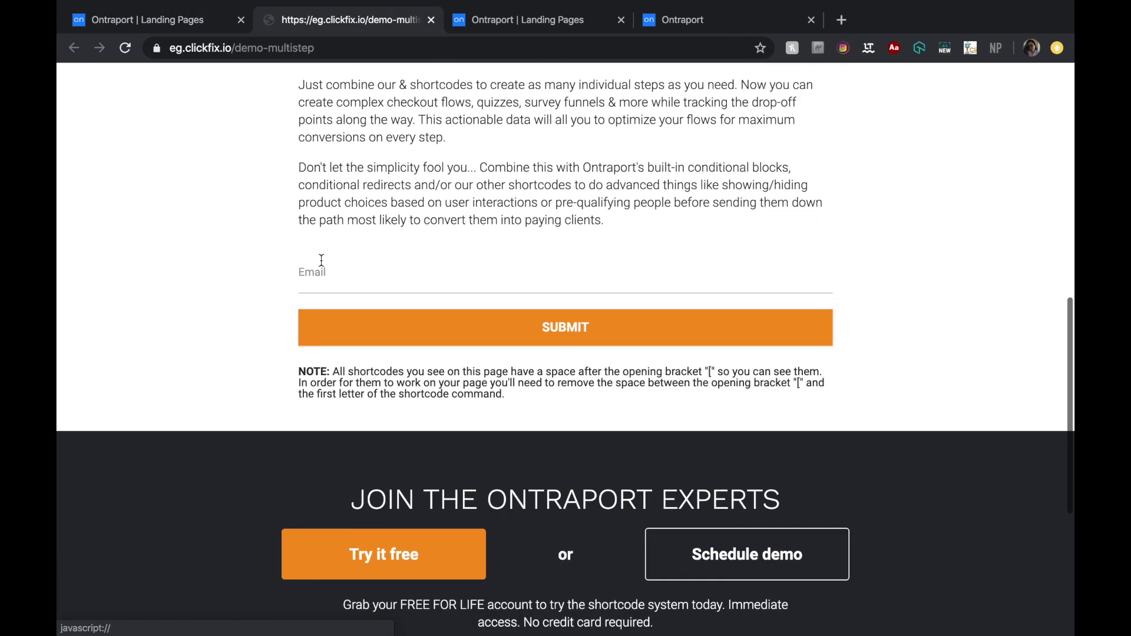
{"action": "left_click", "coordinate": [317, 271]}
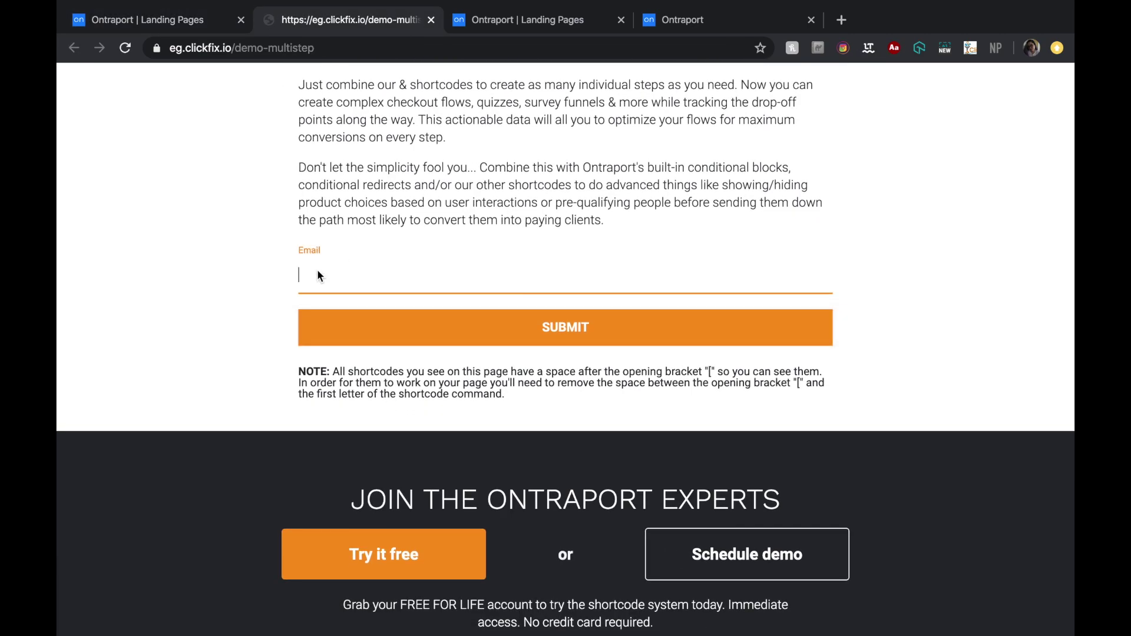
{"action": "type", "text": "test123@123.com"}
{"action": "left_click", "coordinate": [344, 345]}
{"action": "left_click", "coordinate": [340, 274]}
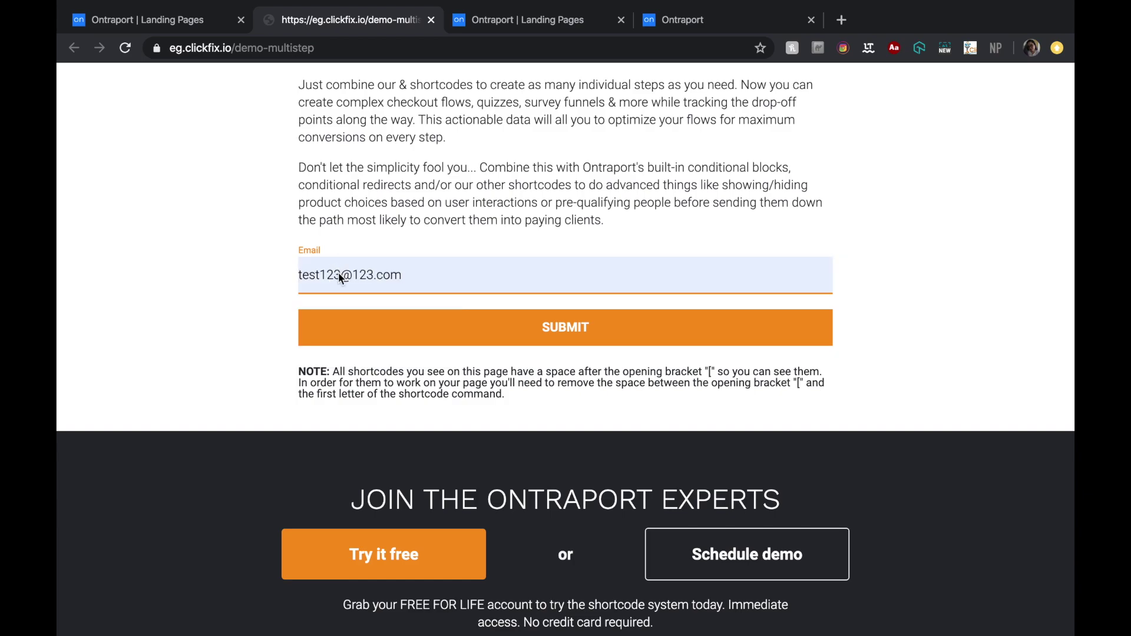
{"action": "type", "text": "45"}
{"action": "left_click", "coordinate": [456, 335]}
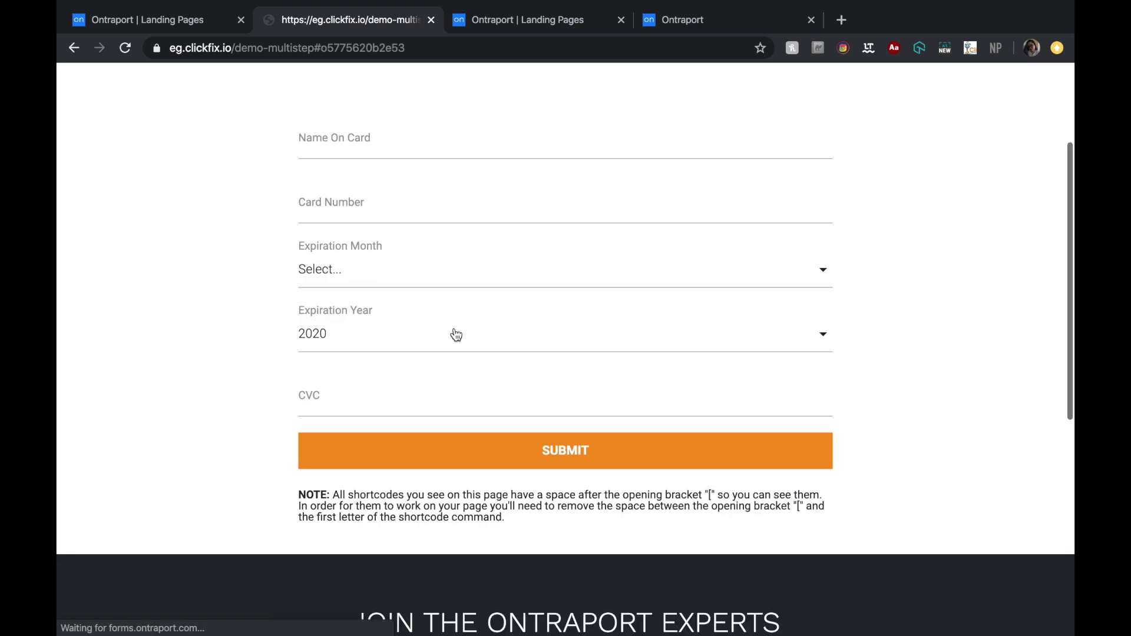